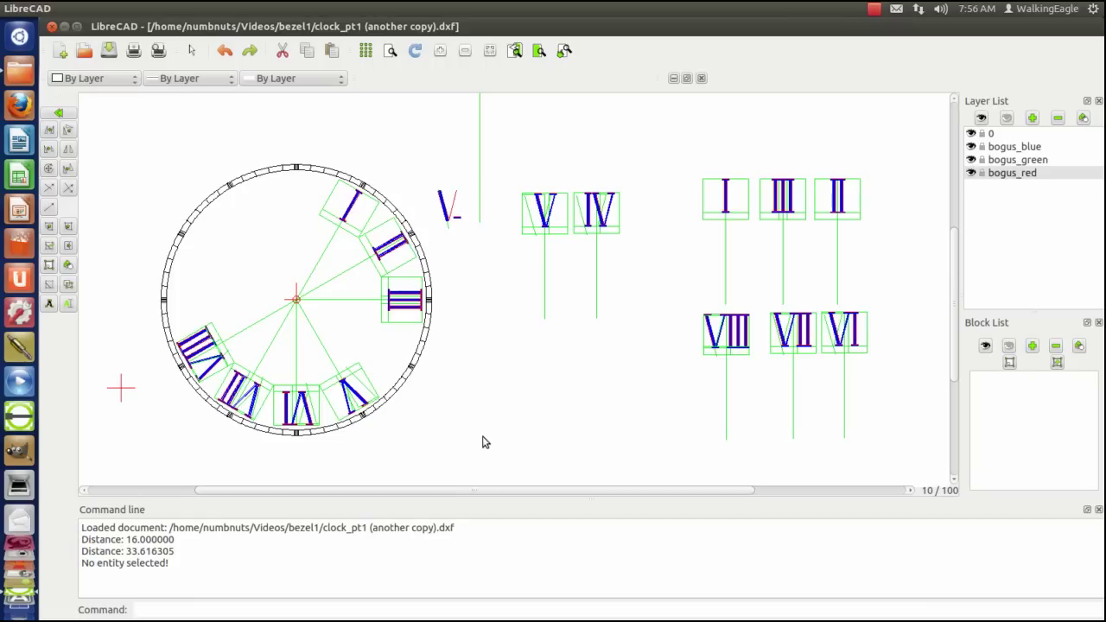
# Examine the green construction geometry with the bogus_red and bogus_blue layers hidden, and the hatched numerals I, III and II up close
pyautogui.click(971, 173)
pyautogui.click(971, 148)
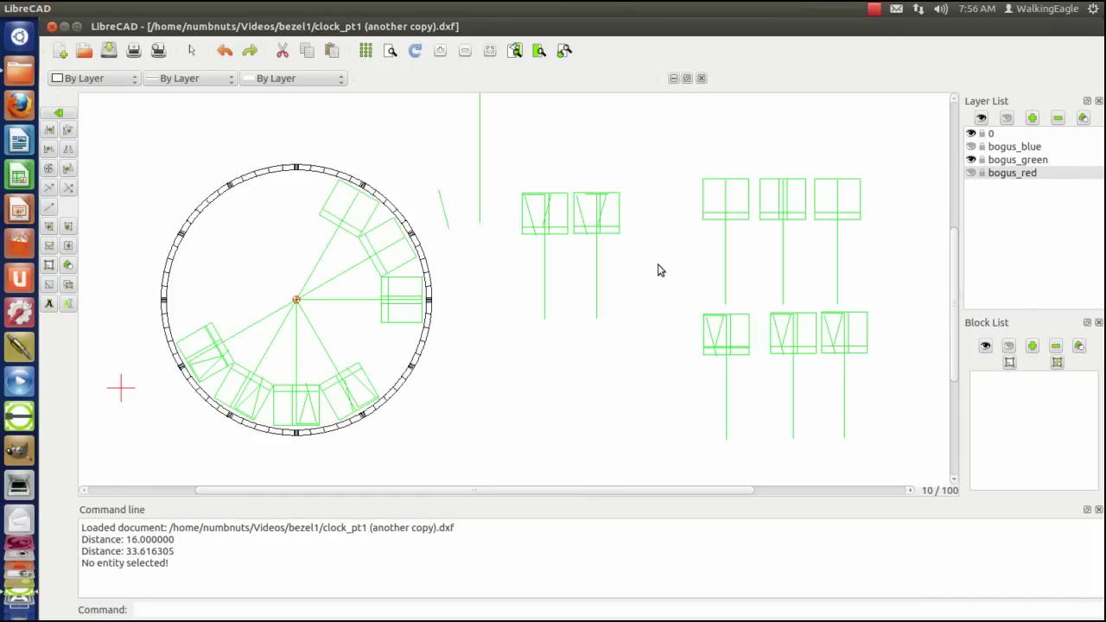
pyautogui.click(970, 147)
pyautogui.click(970, 172)
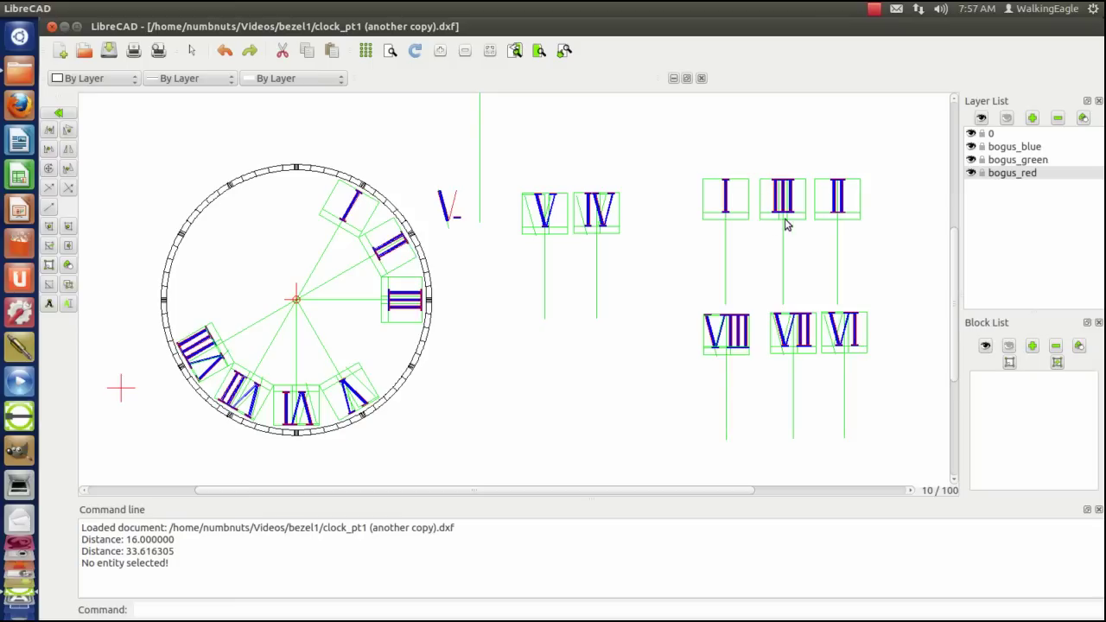
pyautogui.click(538, 51)
pyautogui.click(754, 167)
pyautogui.click(802, 227)
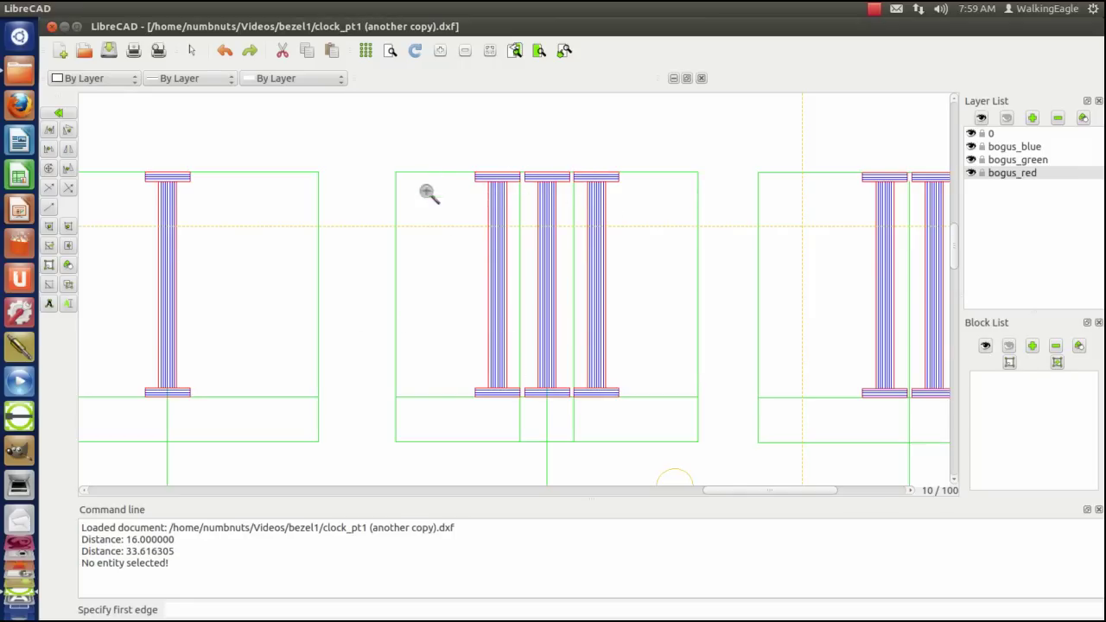
pyautogui.press('Escape')
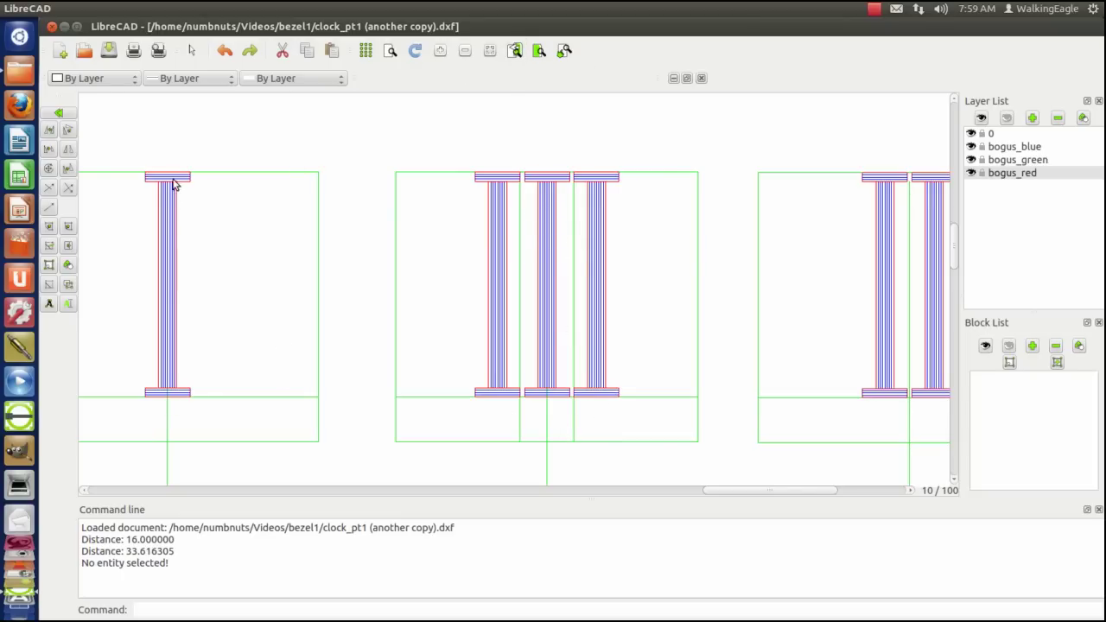
pyautogui.click(515, 50)
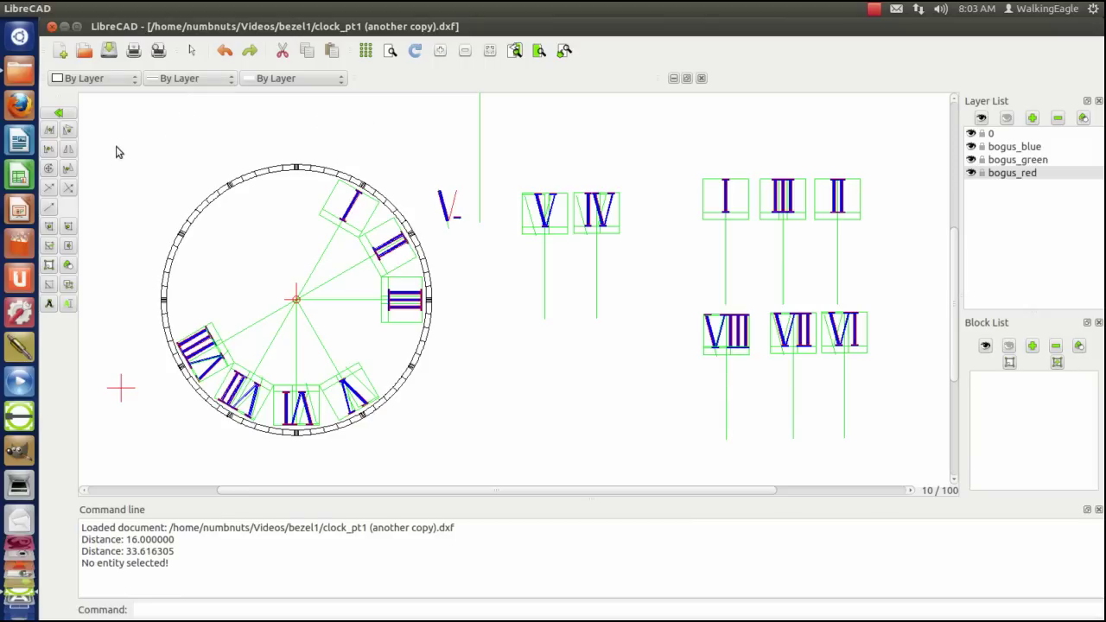
# Copy the boxed IV numeral with its guide line from the line's lower end to the clock centre, keeping the original
pyautogui.click(47, 131)
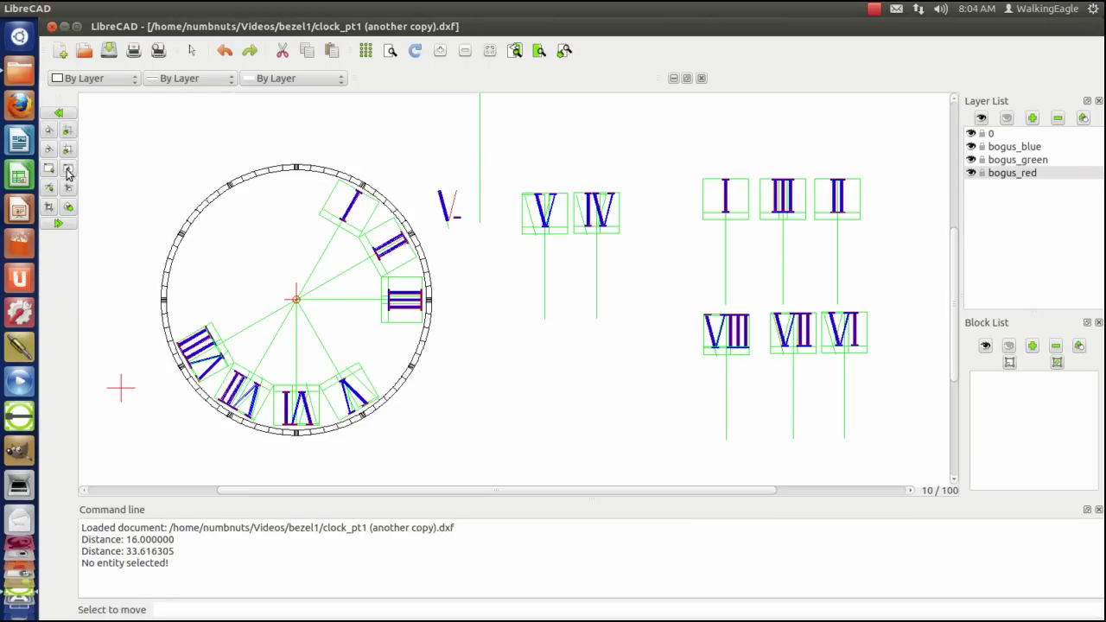
pyautogui.click(69, 171)
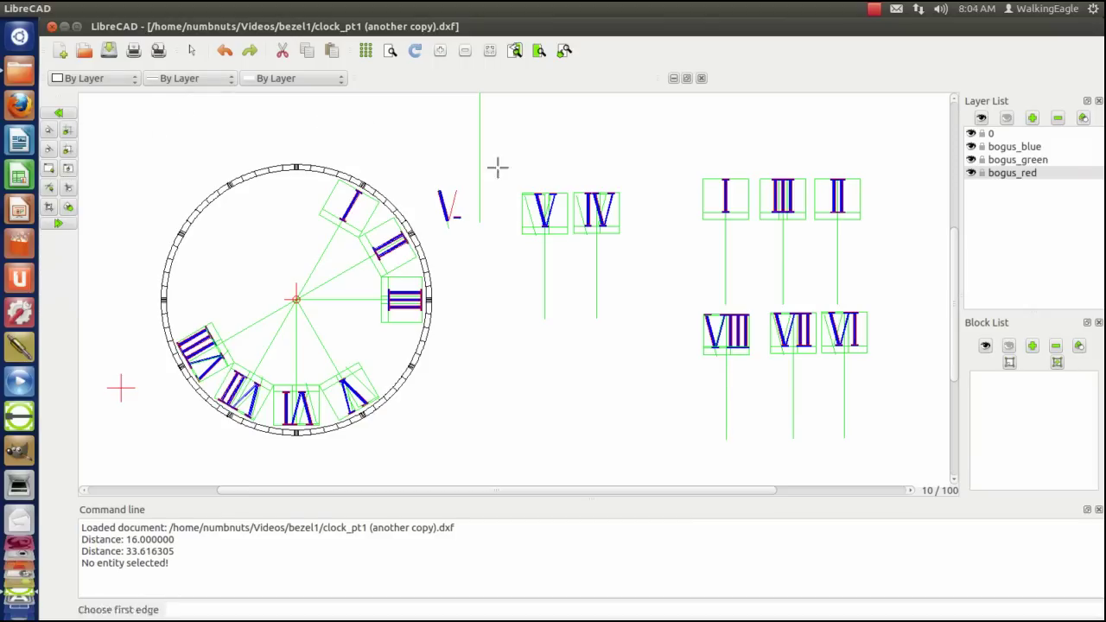
pyautogui.click(570, 184)
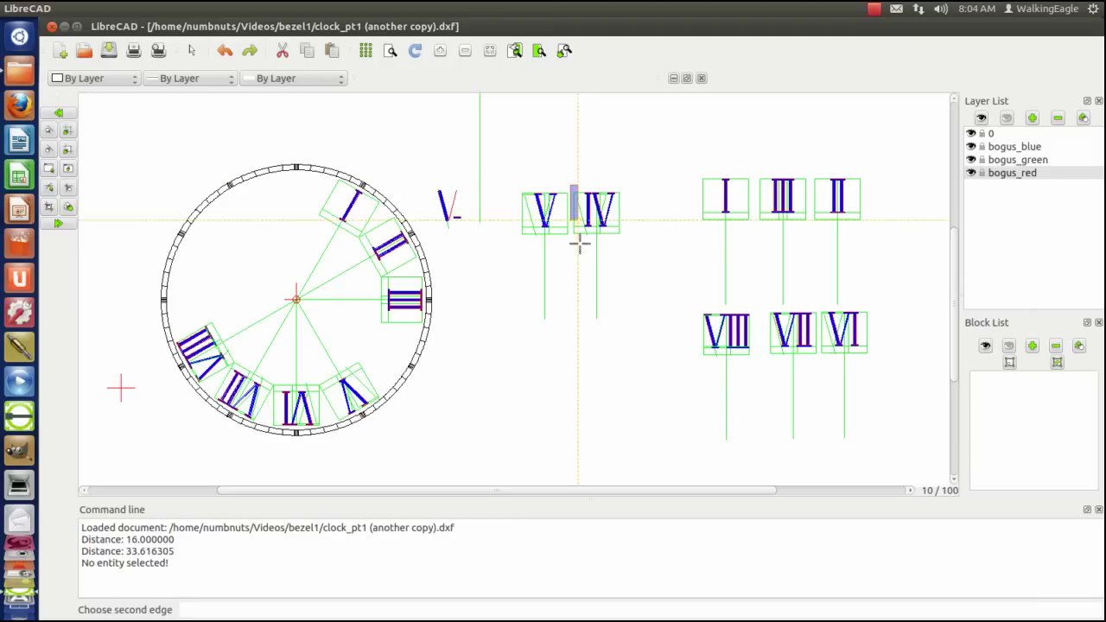
pyautogui.click(628, 339)
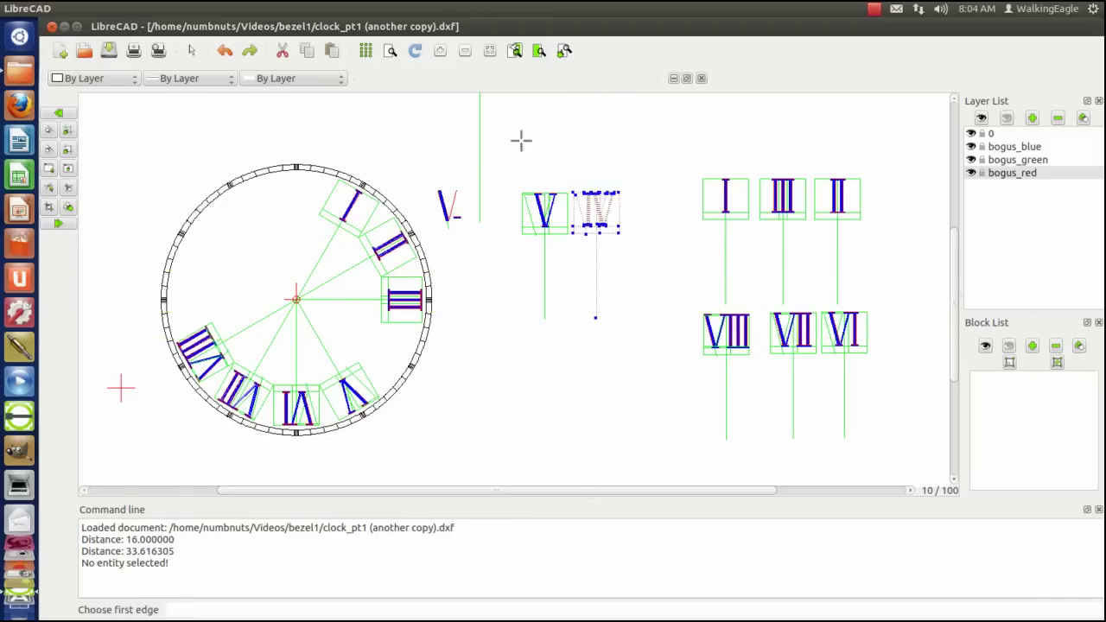
pyautogui.click(58, 224)
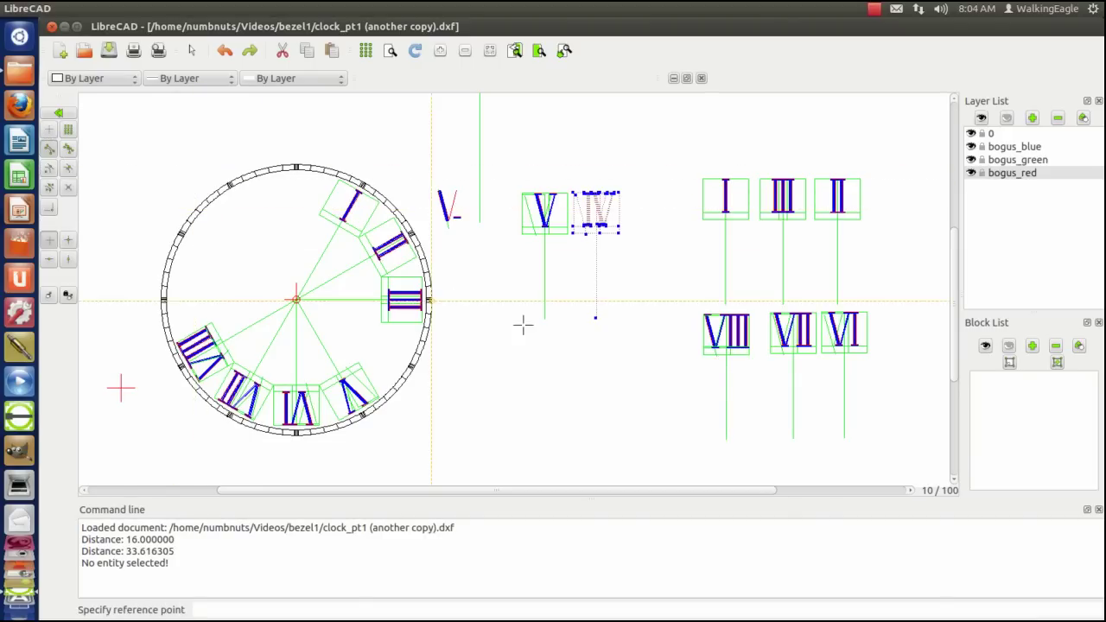
pyautogui.click(596, 318)
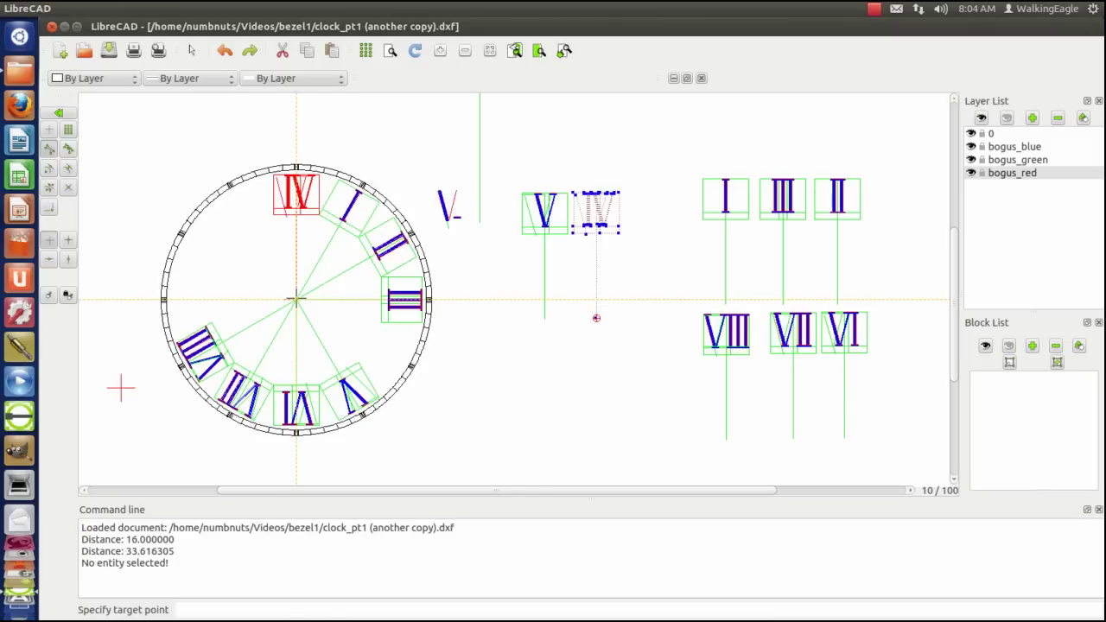
pyautogui.click(296, 300)
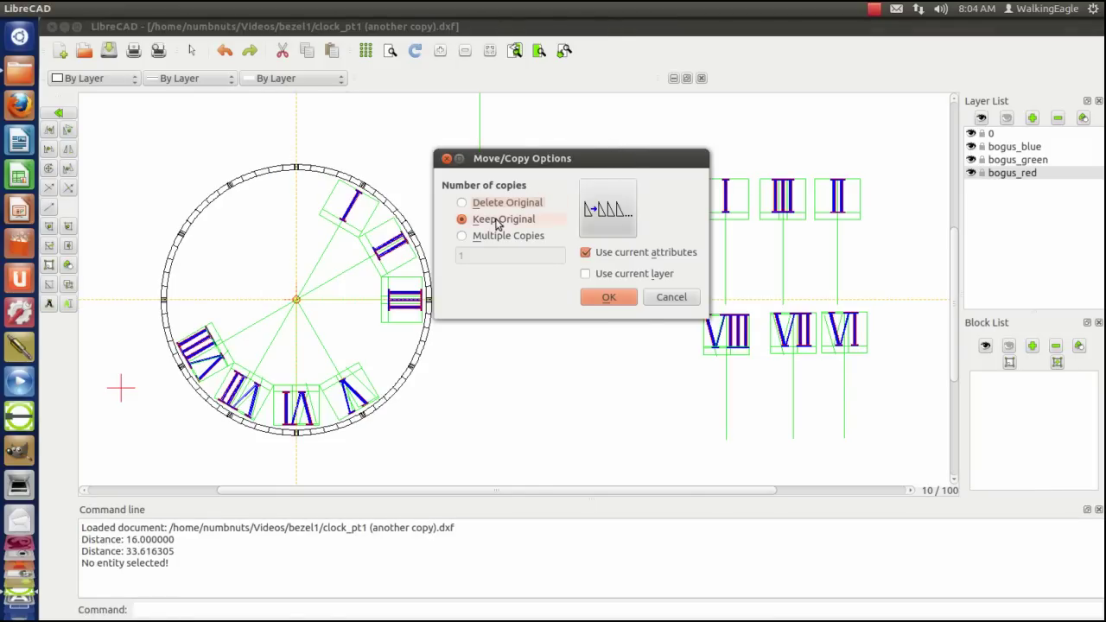
pyautogui.click(610, 304)
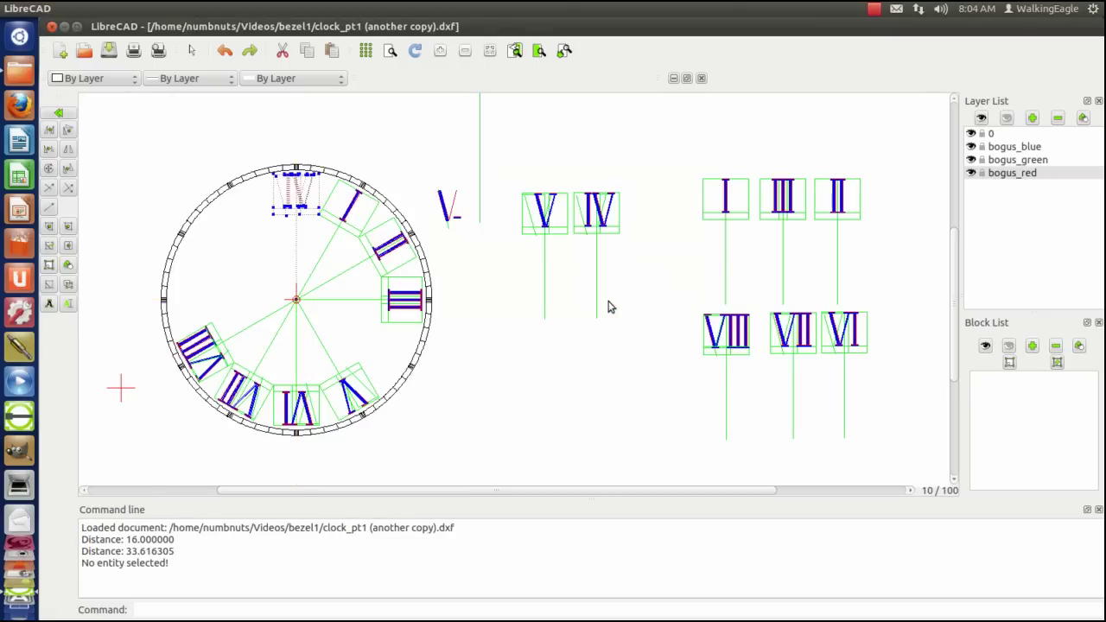
# Rotate the copied IV numeral clockwise about the clock centre into the 4 o'clock position, deleting the unrotated copy
pyautogui.click(68, 130)
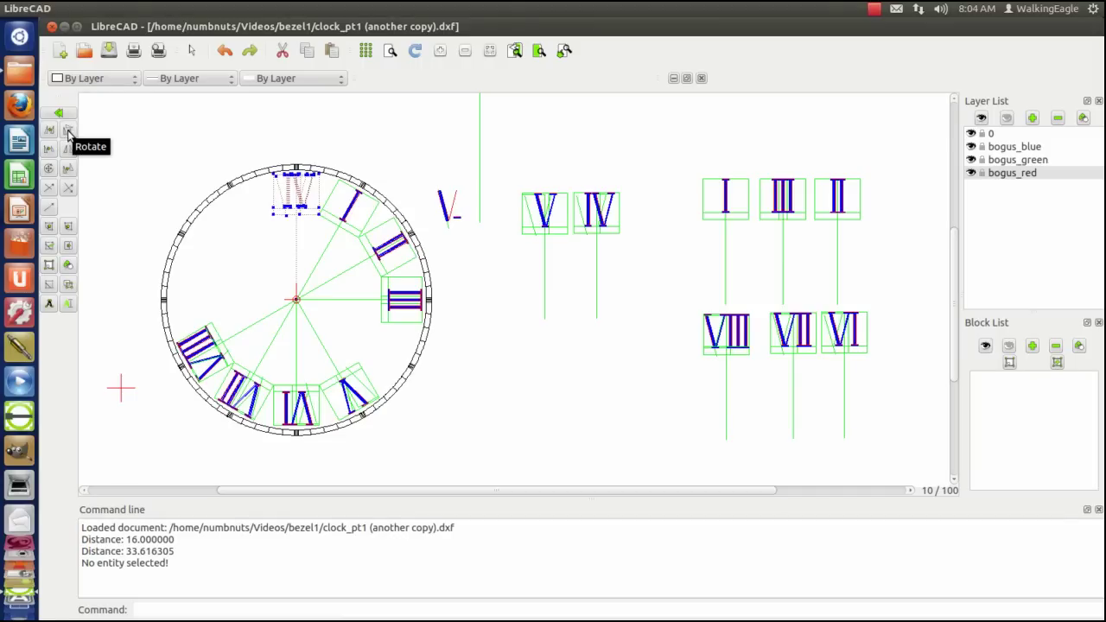
pyautogui.click(70, 132)
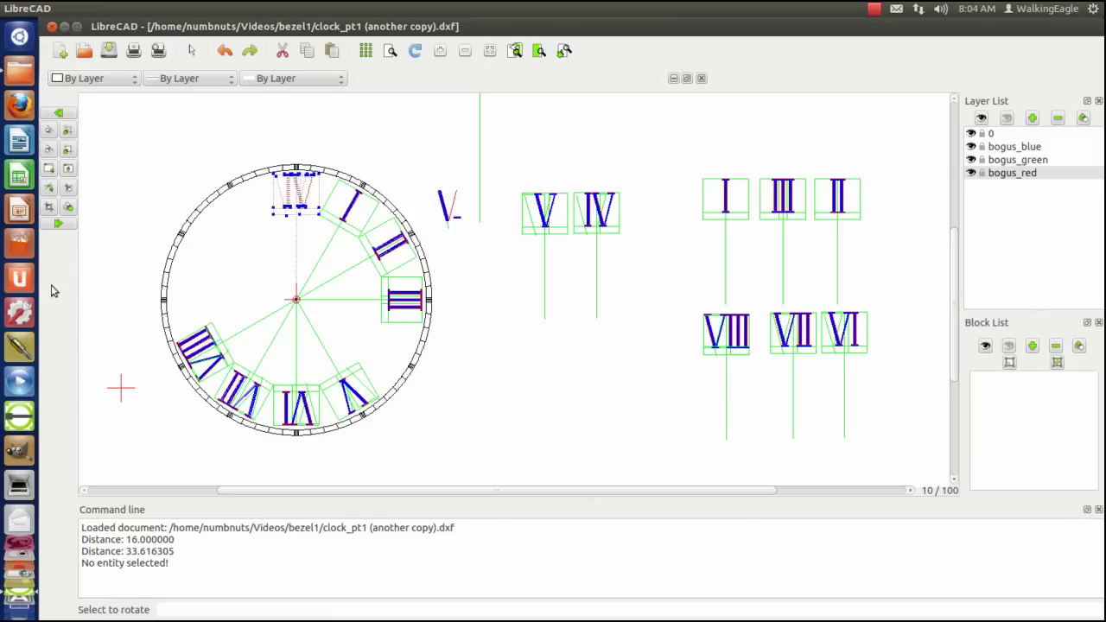
pyautogui.click(59, 225)
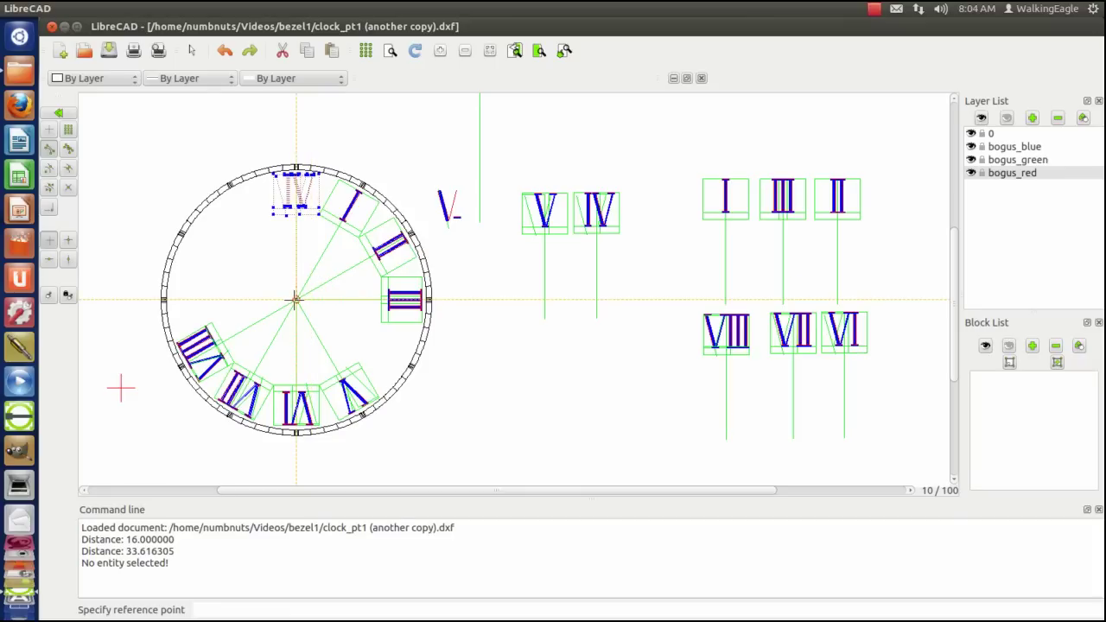
pyautogui.click(295, 300)
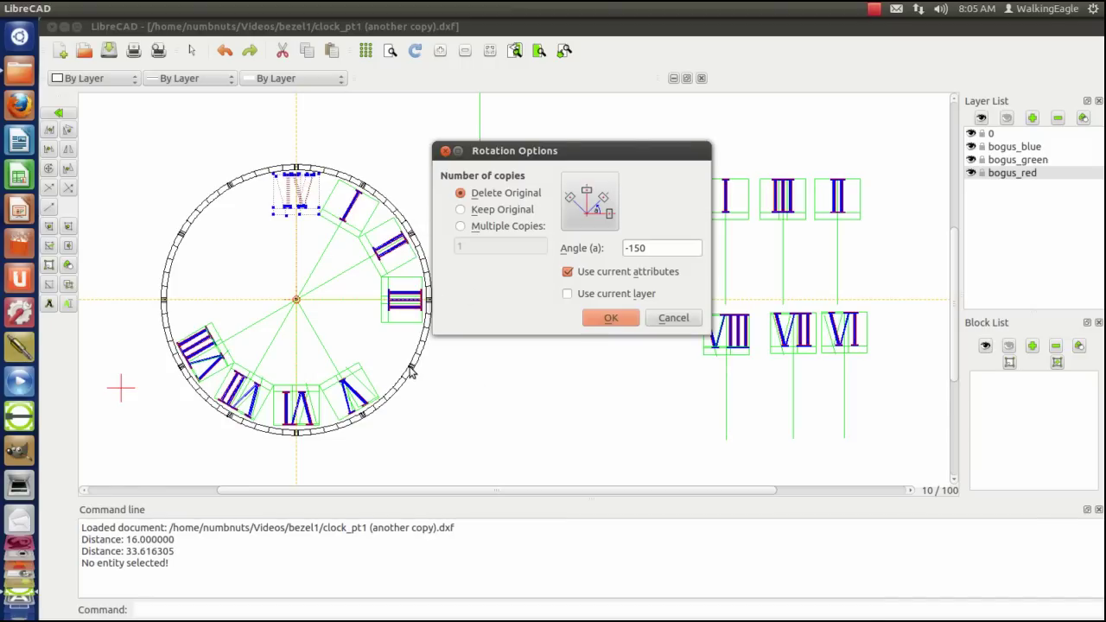
pyautogui.moveTo(682, 248); pyautogui.dragTo(620, 248)
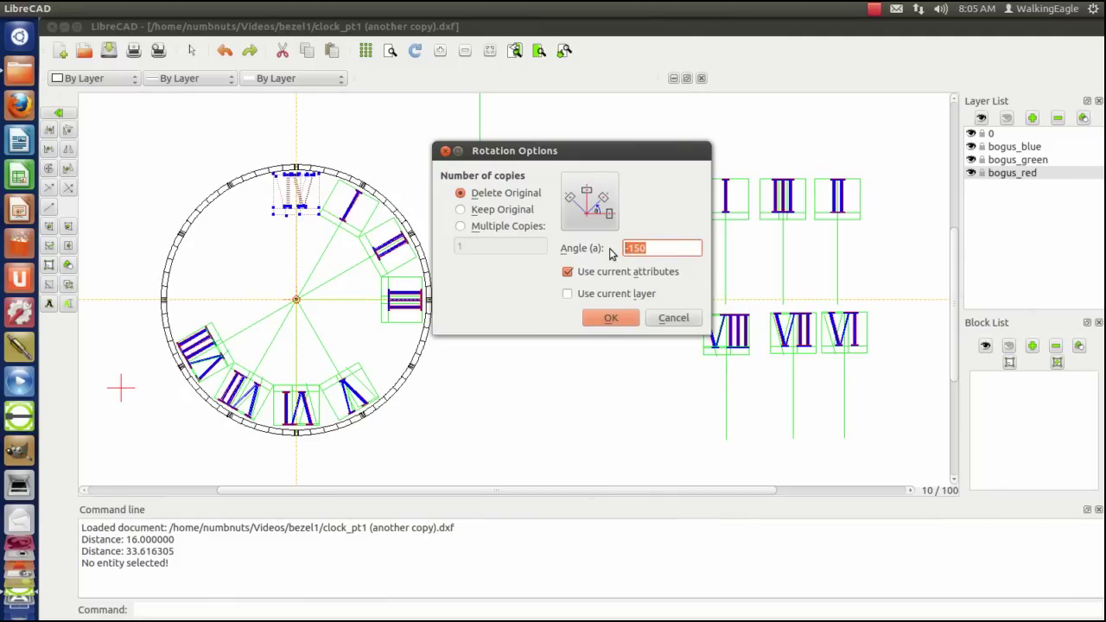
pyautogui.write('-')
pyautogui.click(610, 319)
pyautogui.click(609, 318)
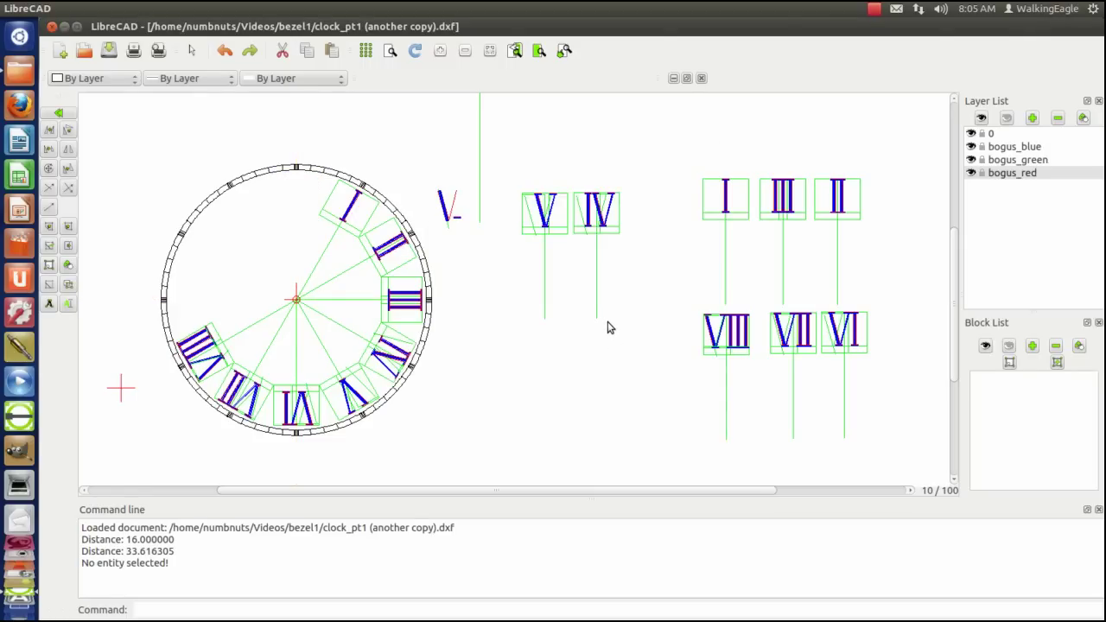
# Hide the bogus_green layer and set the bogus_blue layer's colour to Black / White
pyautogui.click(971, 162)
pyautogui.click(971, 160)
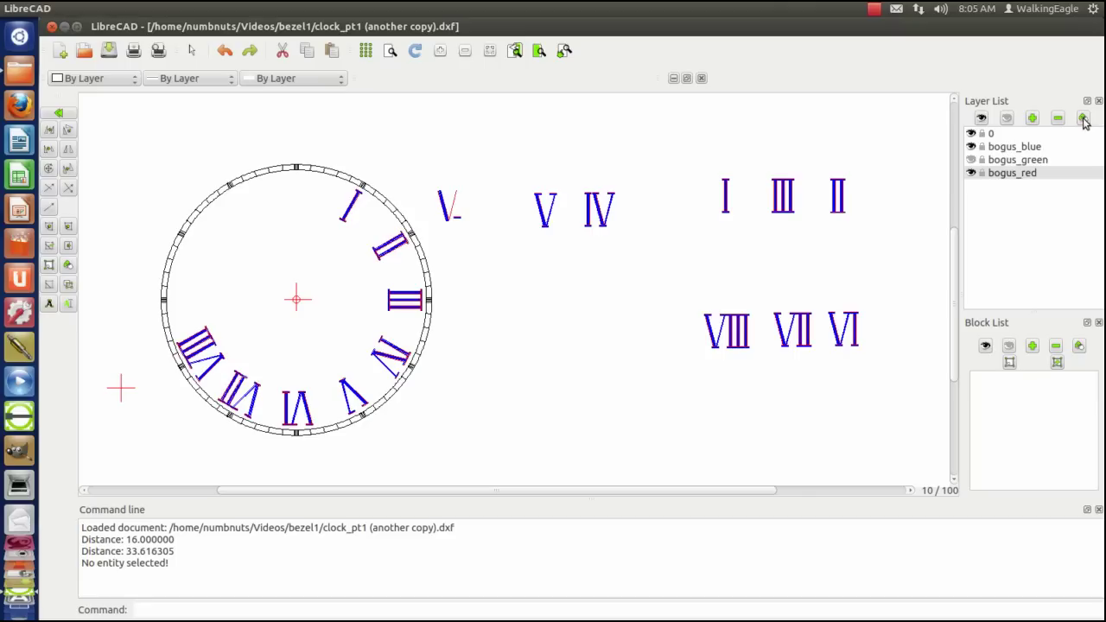
pyautogui.click(1009, 148)
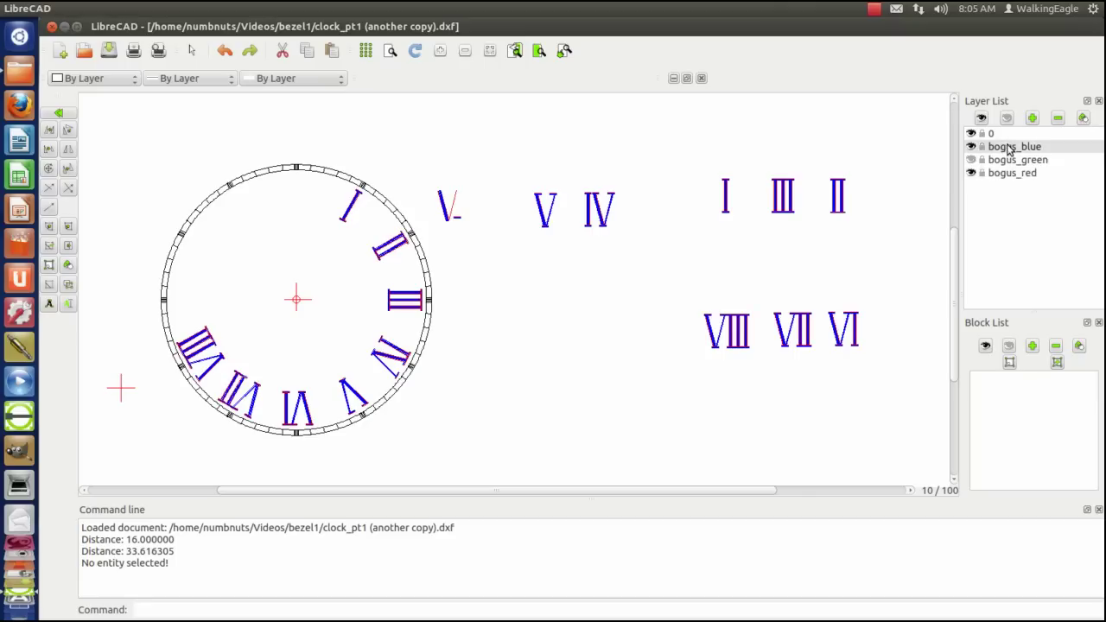
pyautogui.click(1083, 120)
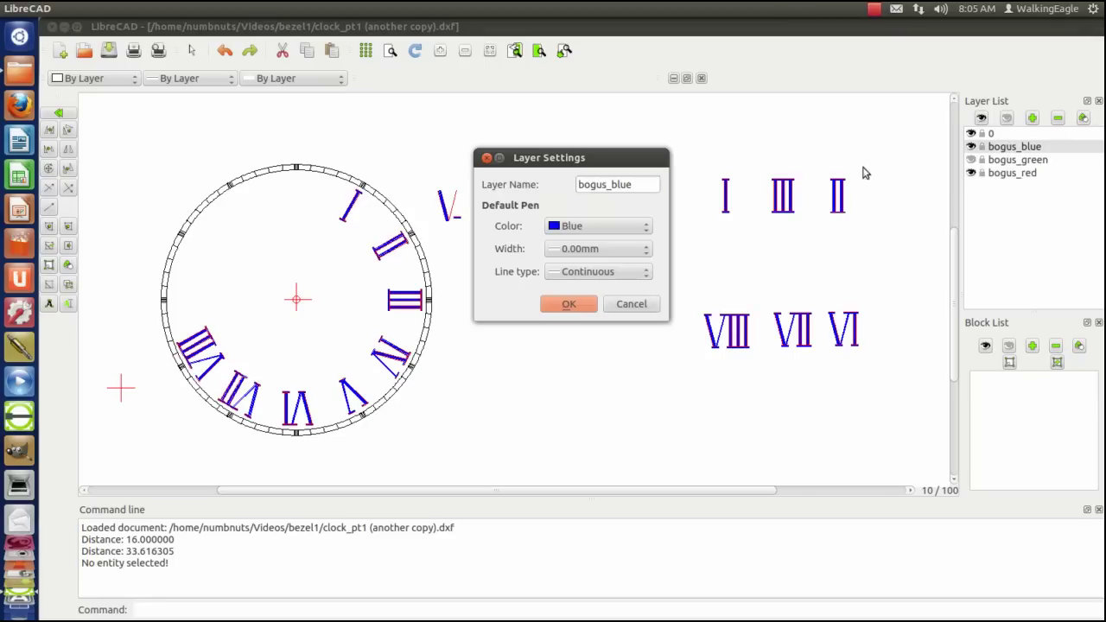
pyautogui.click(647, 228)
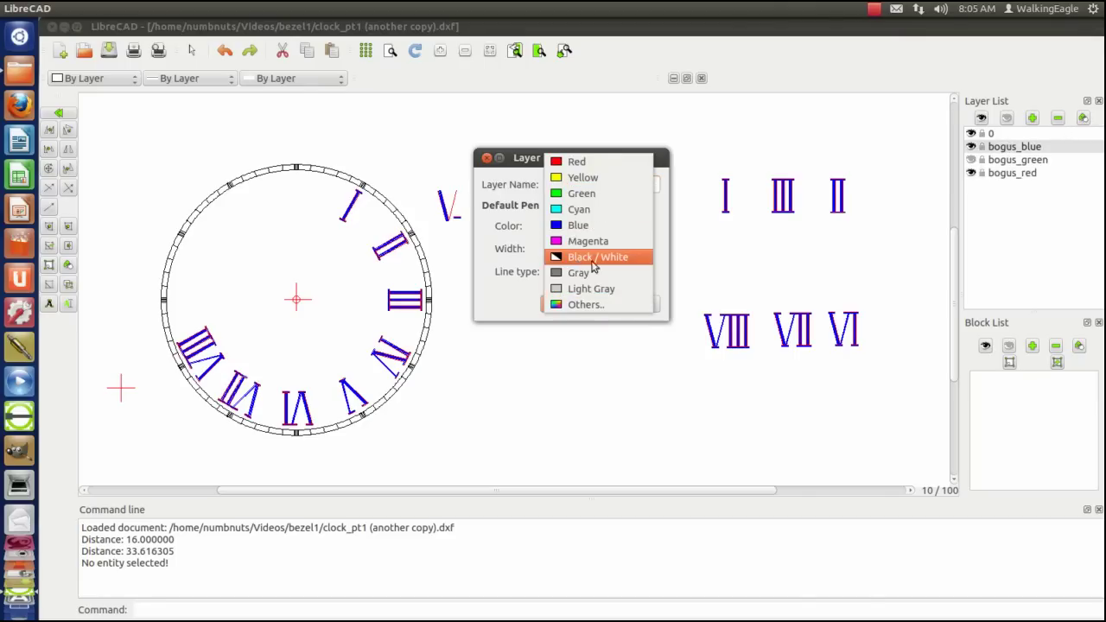
pyautogui.click(596, 261)
pyautogui.click(576, 304)
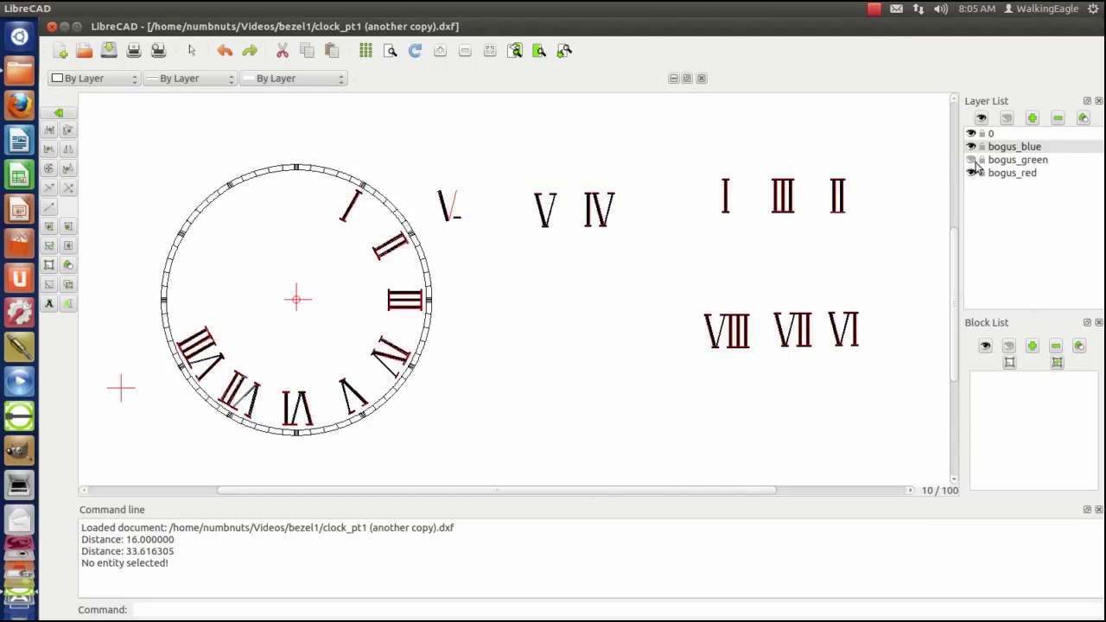
# Set the bogus_red layer's colour to Black / White, leaving the layer visible
pyautogui.click(971, 173)
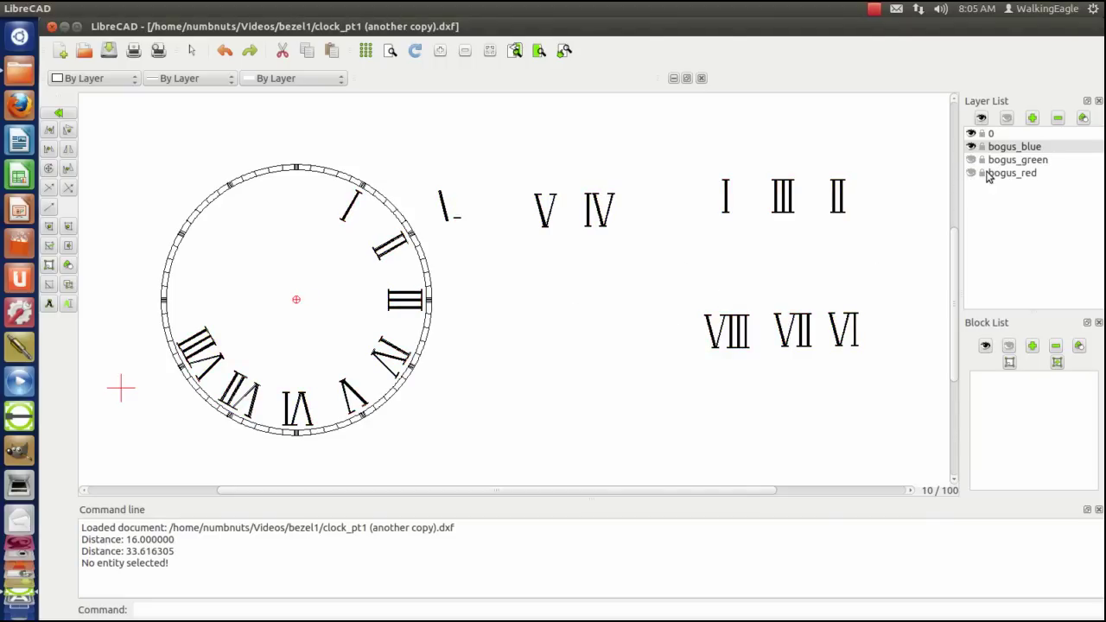
pyautogui.click(969, 173)
pyautogui.click(970, 173)
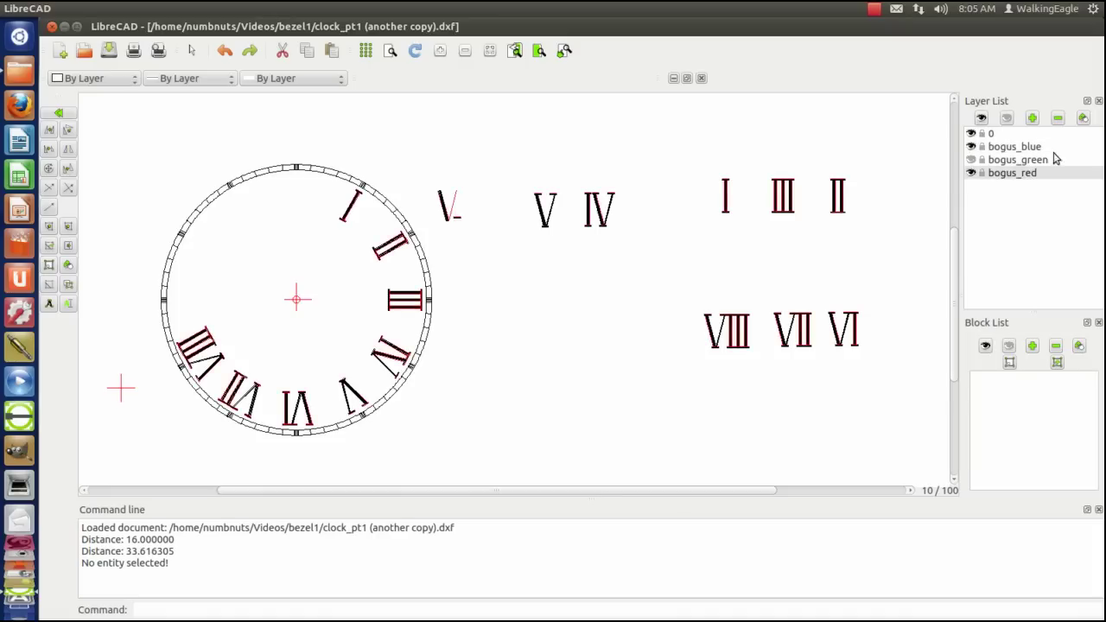
pyautogui.click(1083, 118)
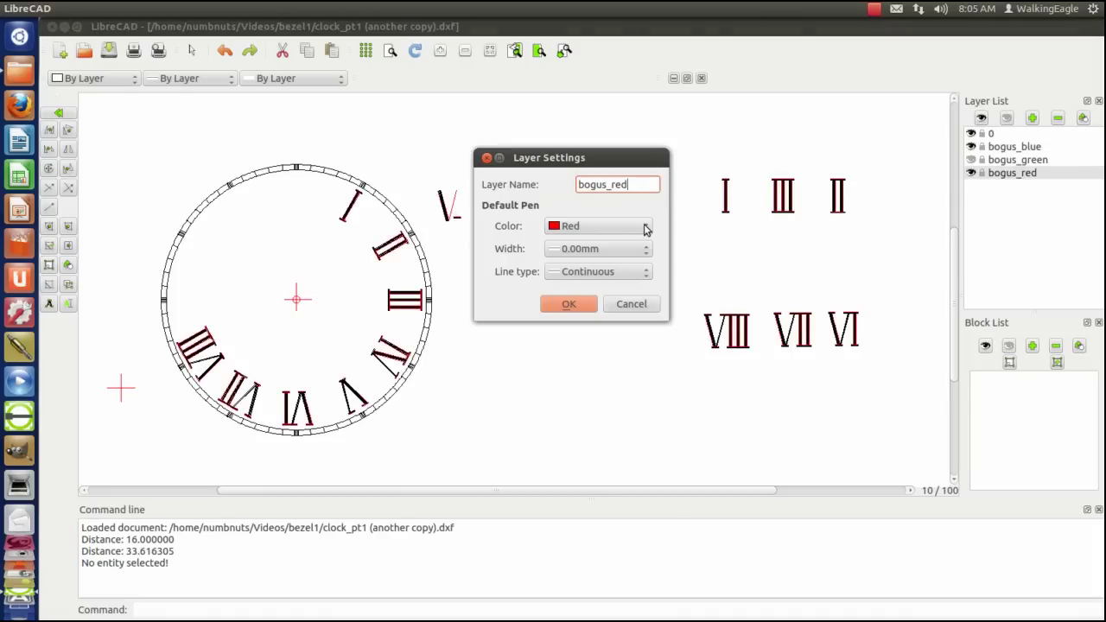
pyautogui.click(643, 228)
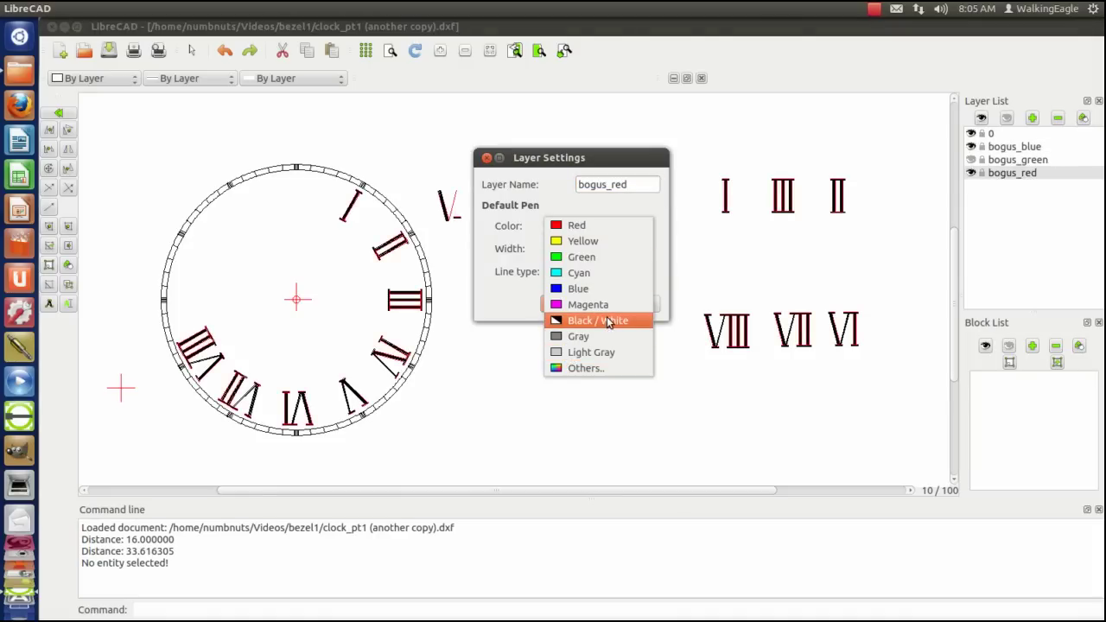
pyautogui.click(602, 325)
pyautogui.click(569, 305)
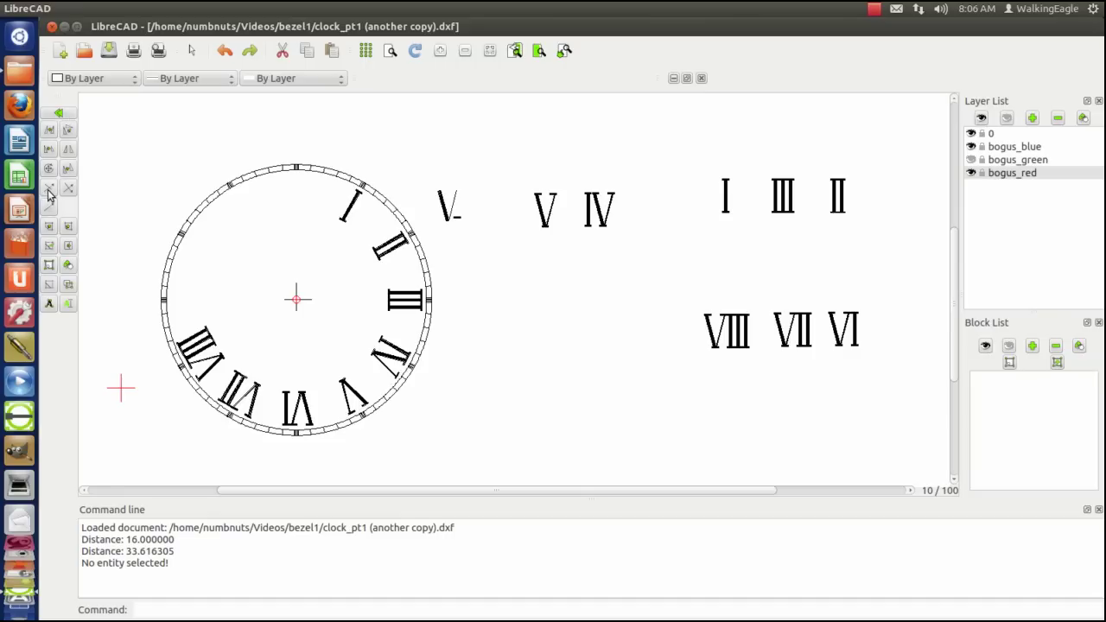
# Draw a horizontal line of length 10 from its start point in the empty area above the upright V numeral
pyautogui.click(68, 128)
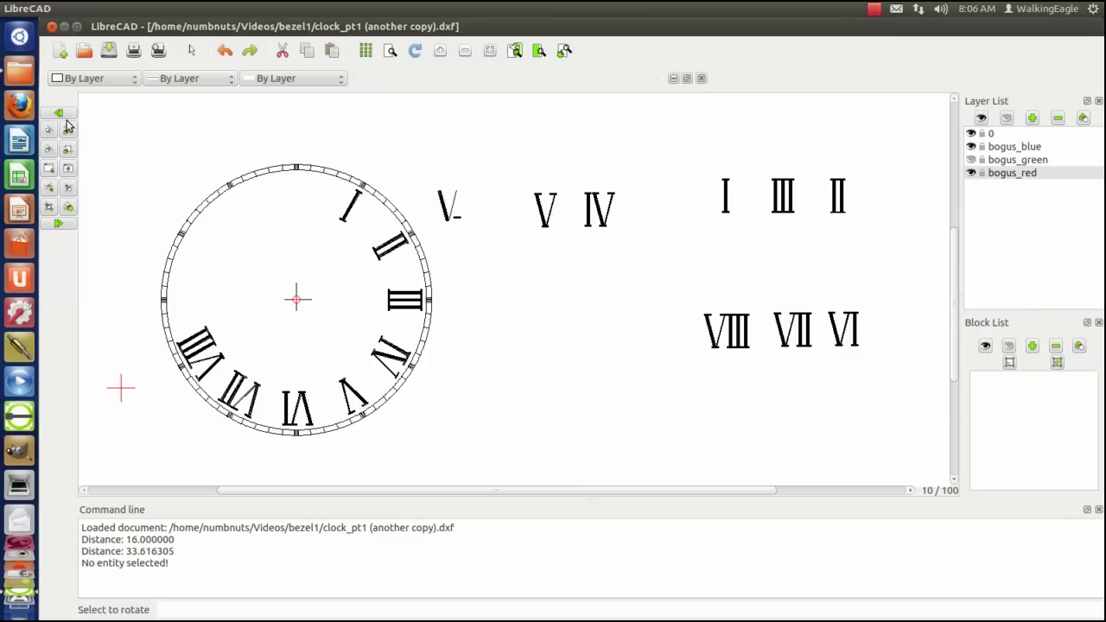
pyautogui.click(69, 114)
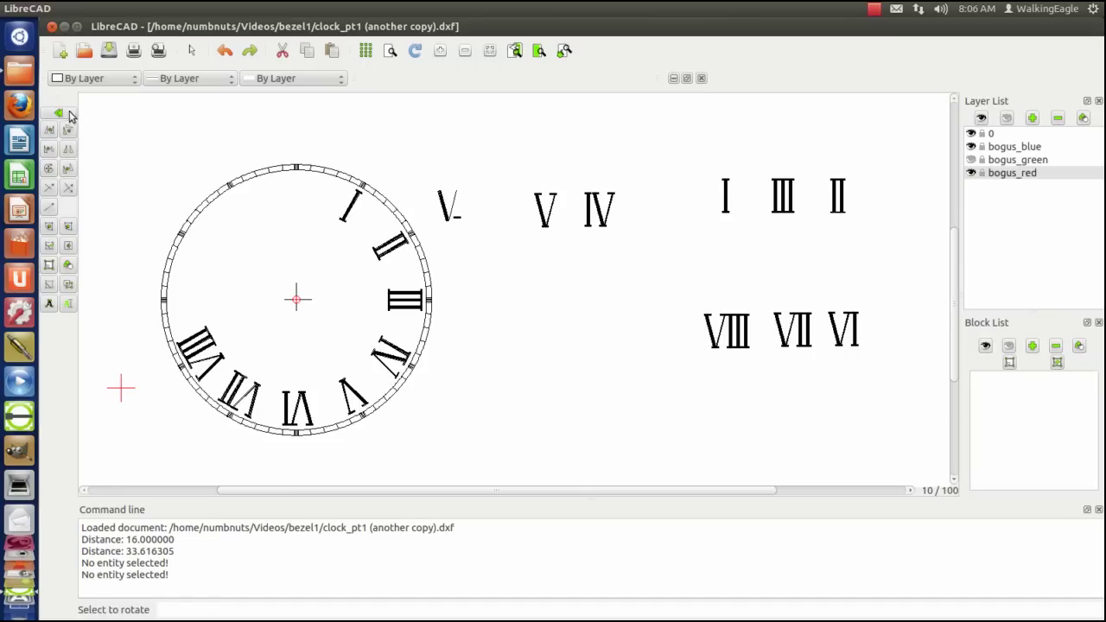
pyautogui.click(69, 114)
pyautogui.click(69, 114)
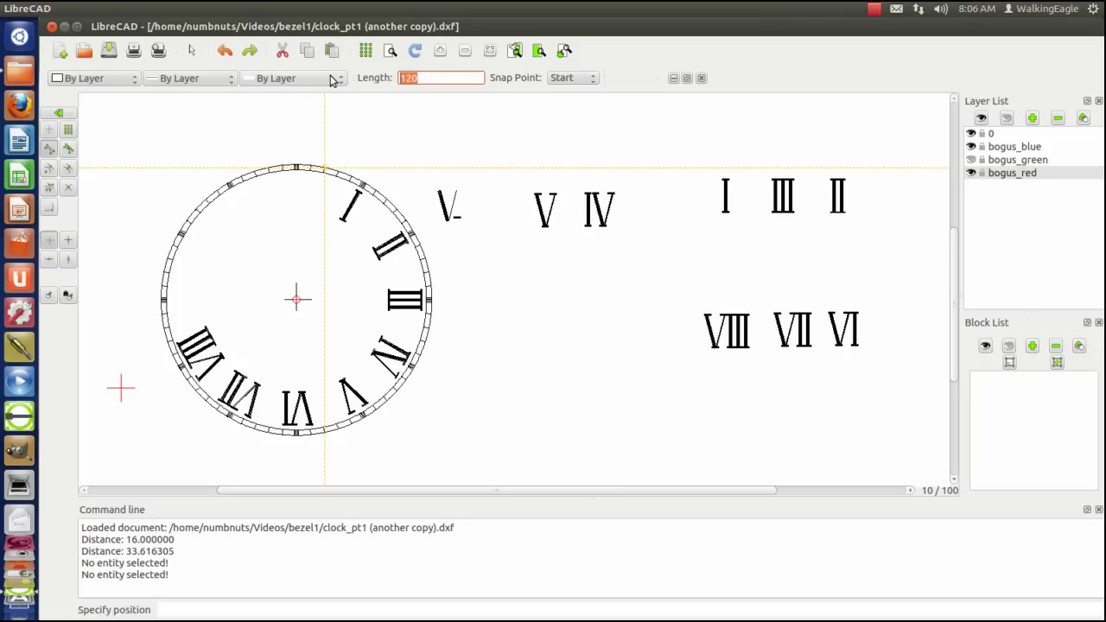
pyautogui.write('10')
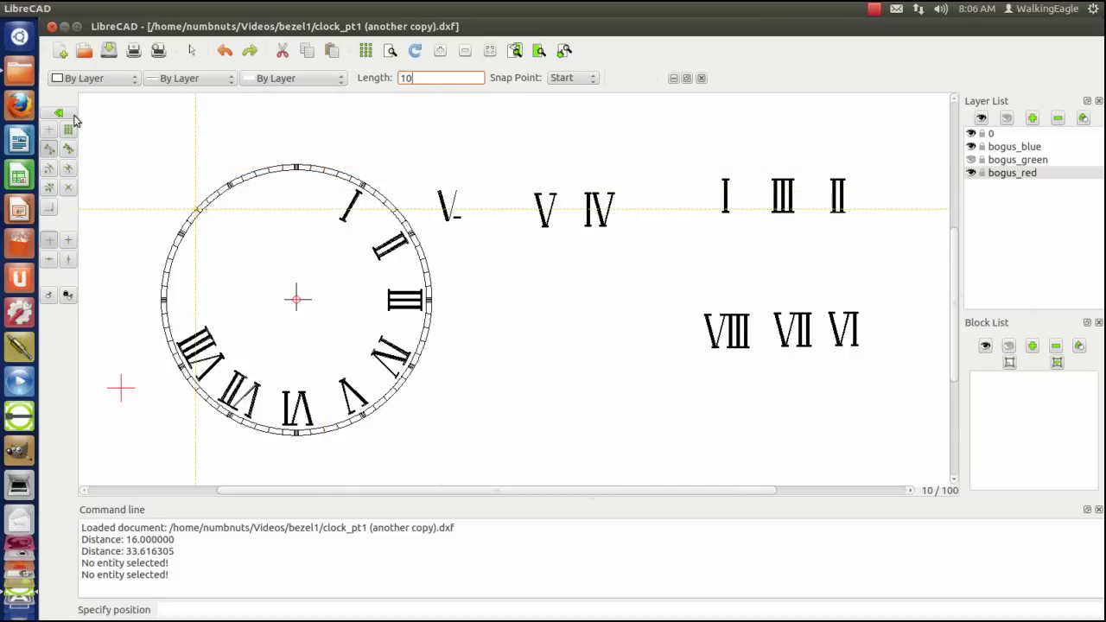
pyautogui.click(527, 123)
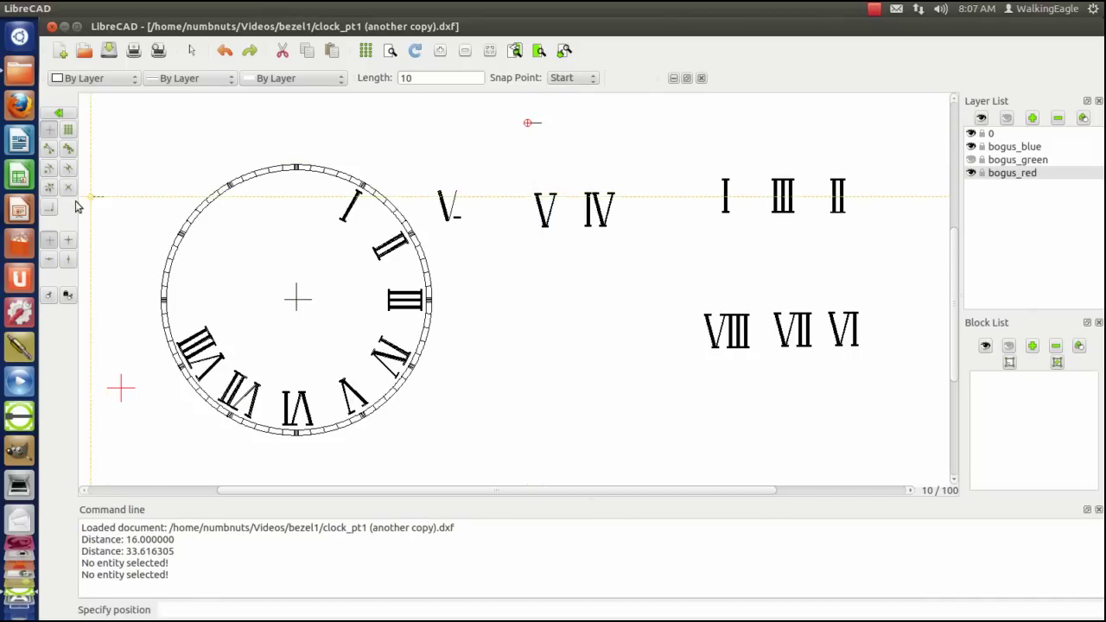
pyautogui.click(58, 112)
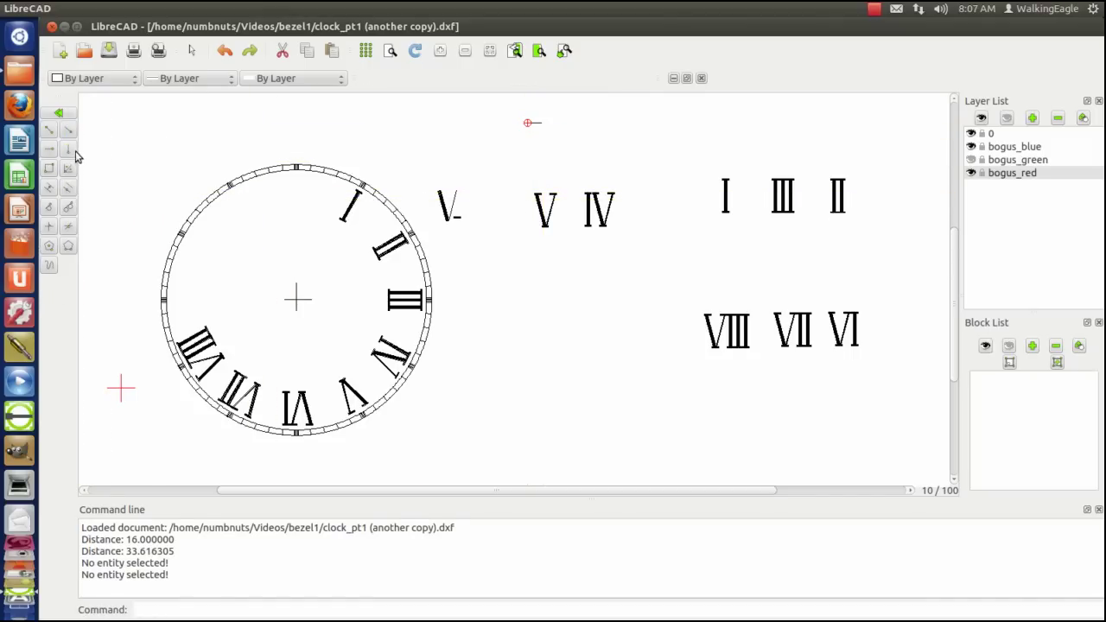
# Draw a vertical line of length 10 using the Start snap point so it forms a corner with the short horizontal line
pyautogui.click(68, 149)
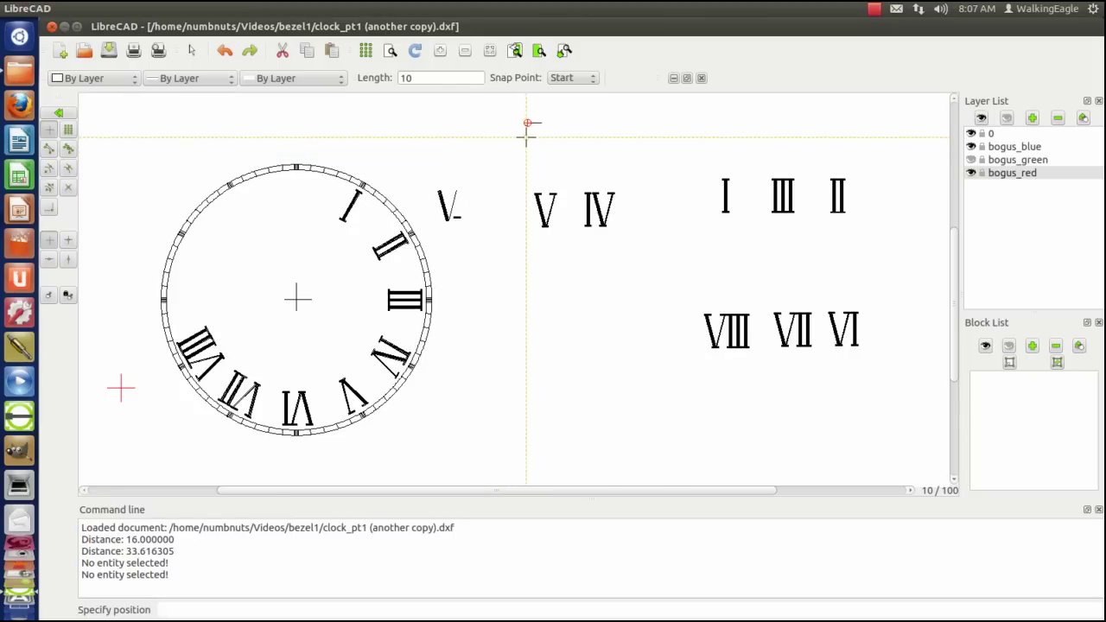
pyautogui.press('Escape')
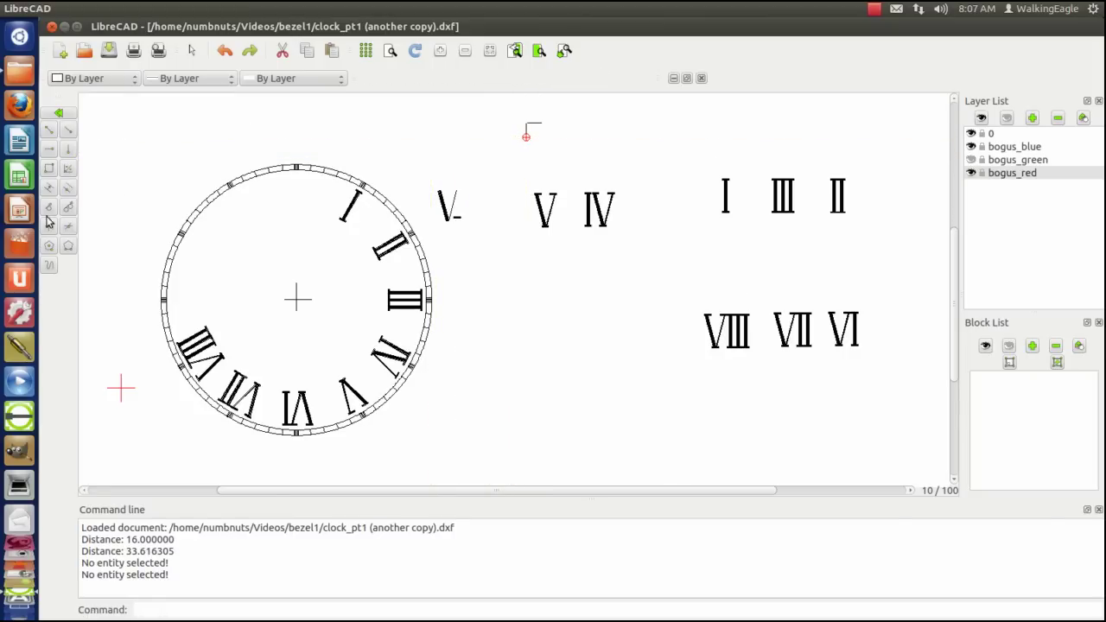
# Trim the short vertical and horizontal lines to each other at their corner above the upright V numeral
pyautogui.click(62, 113)
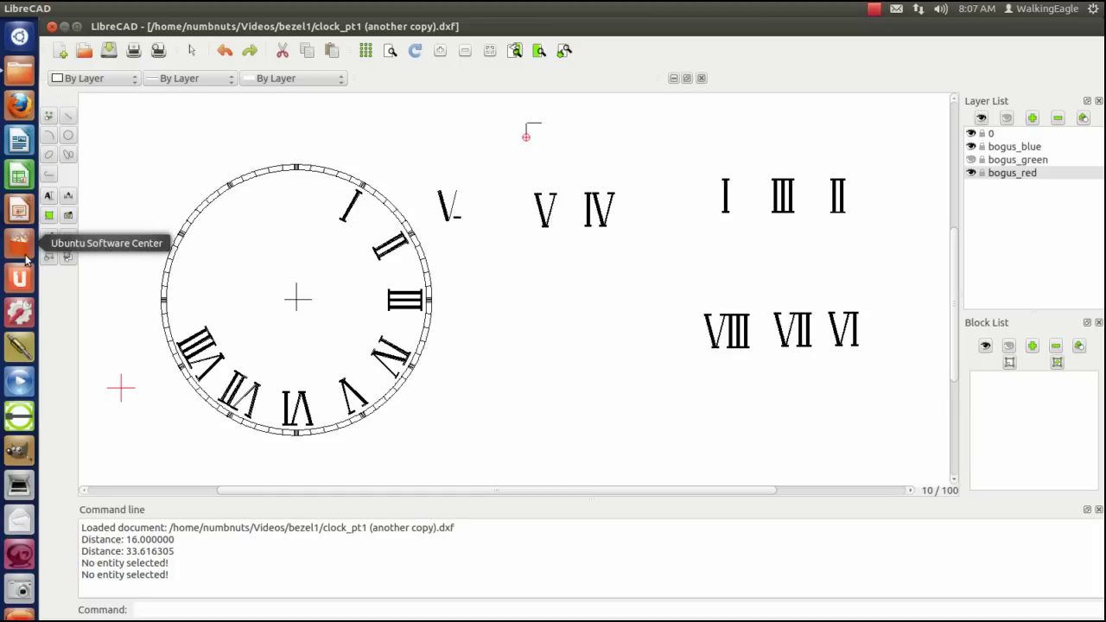
pyautogui.click(48, 237)
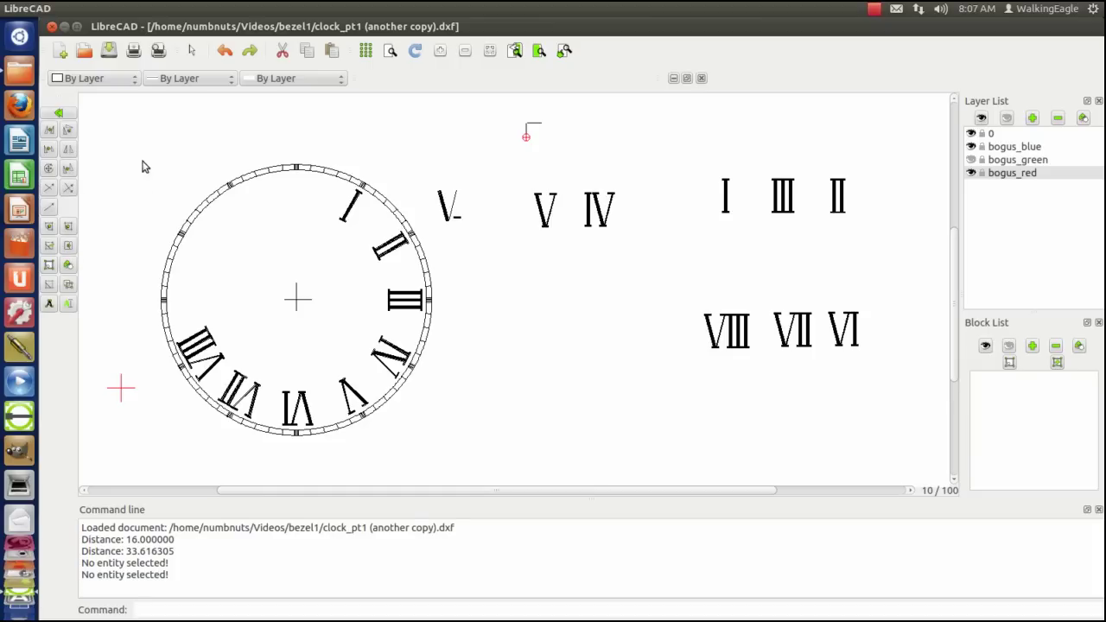
pyautogui.click(67, 190)
pyautogui.click(528, 130)
pyautogui.click(525, 117)
pyautogui.press('Escape')
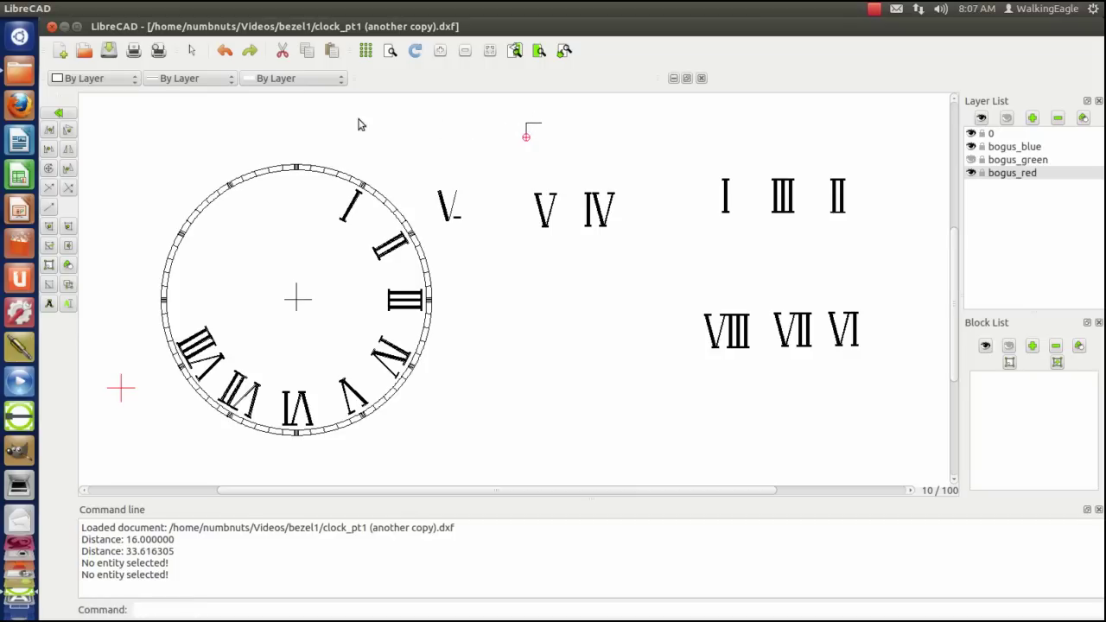
# Fillet the corner between the short vertical and horizontal lines with radius 10 and trimming enabled
pyautogui.click(69, 228)
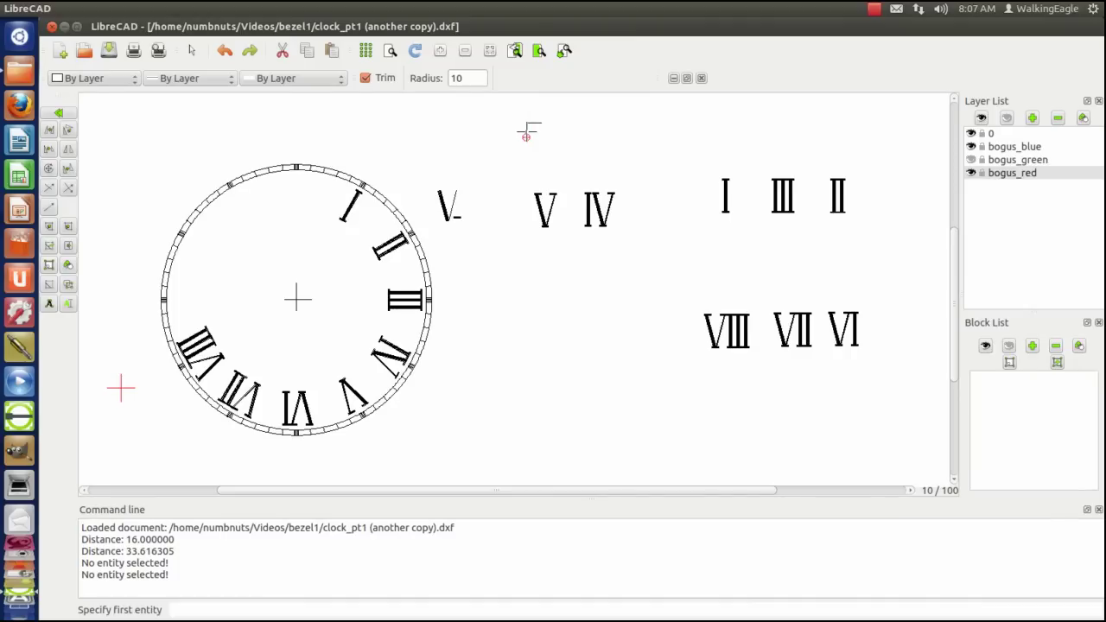
pyautogui.click(528, 130)
pyautogui.click(536, 125)
pyautogui.click(67, 228)
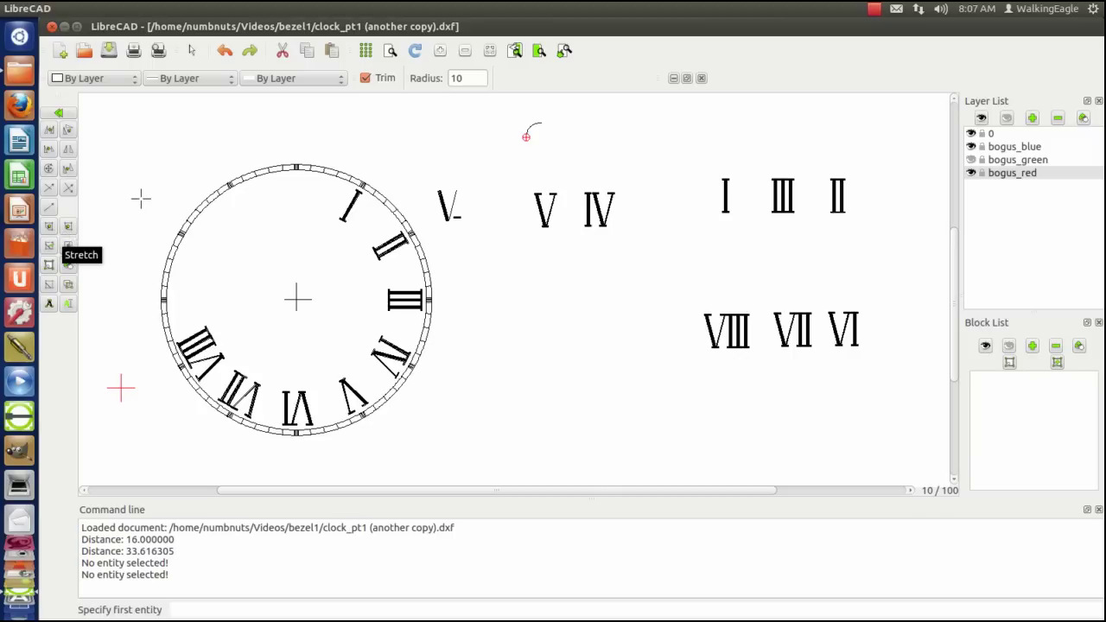
pyautogui.rightClick(82, 210)
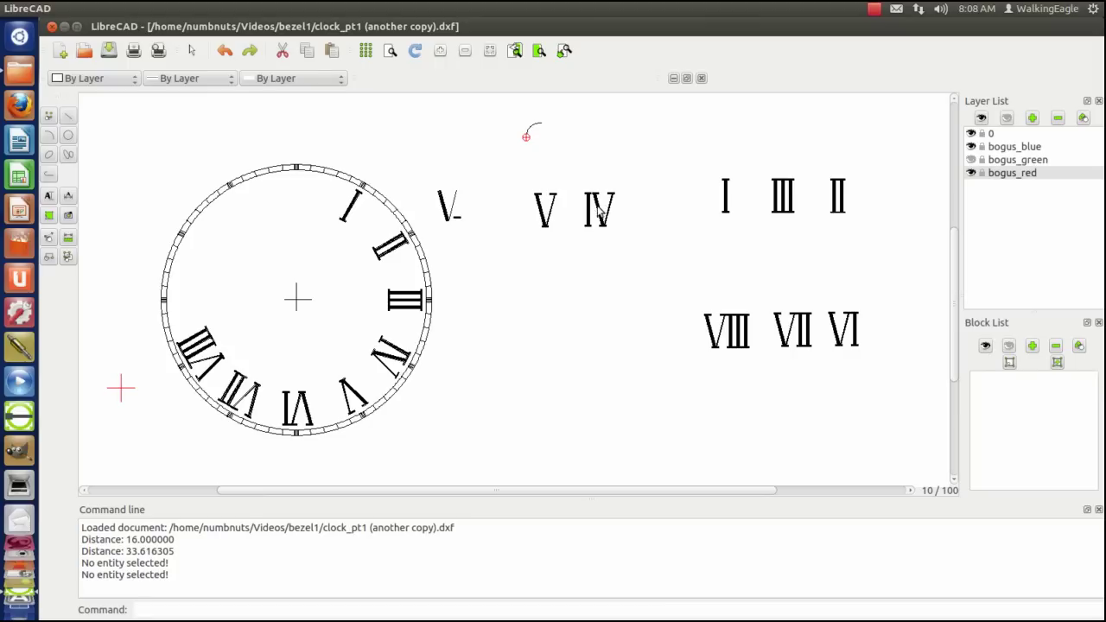
# Examine the line work of the upright V and IV numerals up close, then return to the overall clock view
pyautogui.click(539, 50)
pyautogui.click(572, 178)
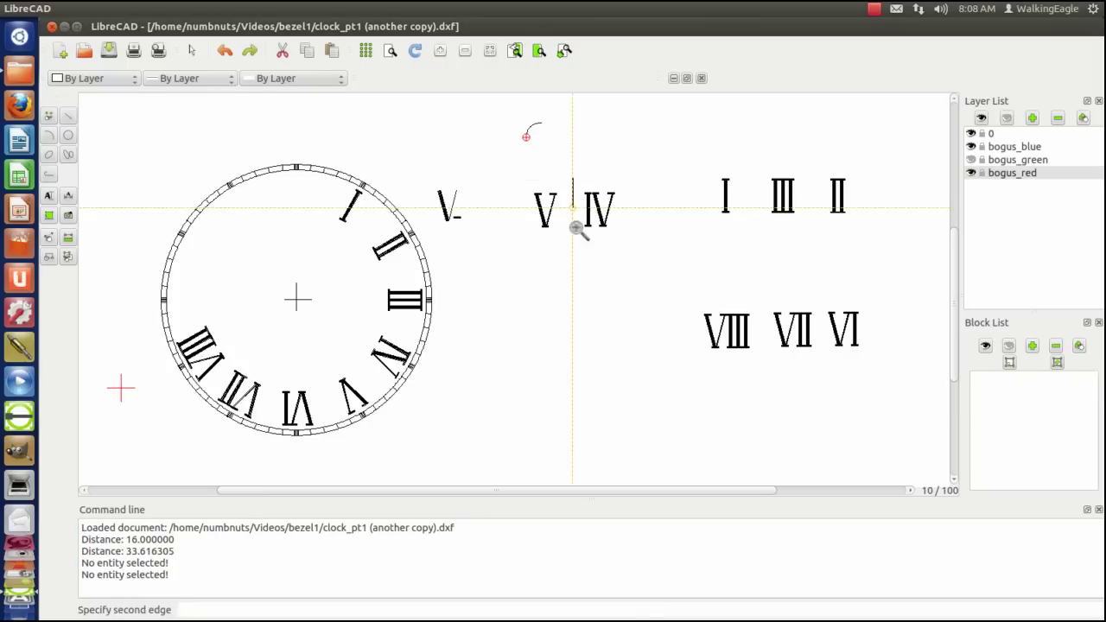
pyautogui.click(622, 240)
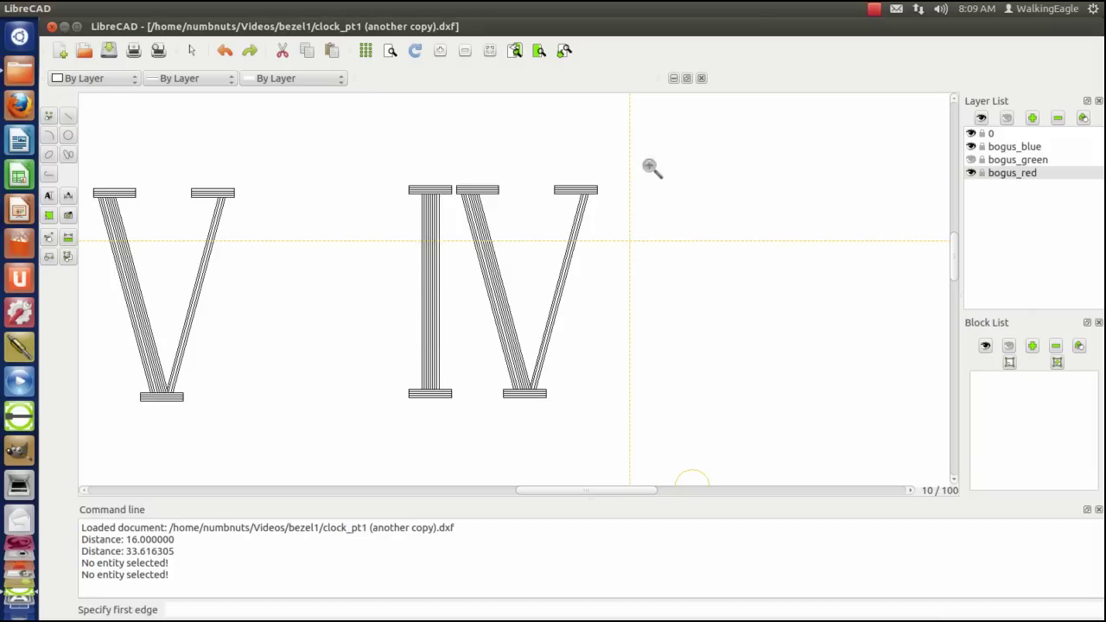
pyautogui.scroll(-5, 715, 170)
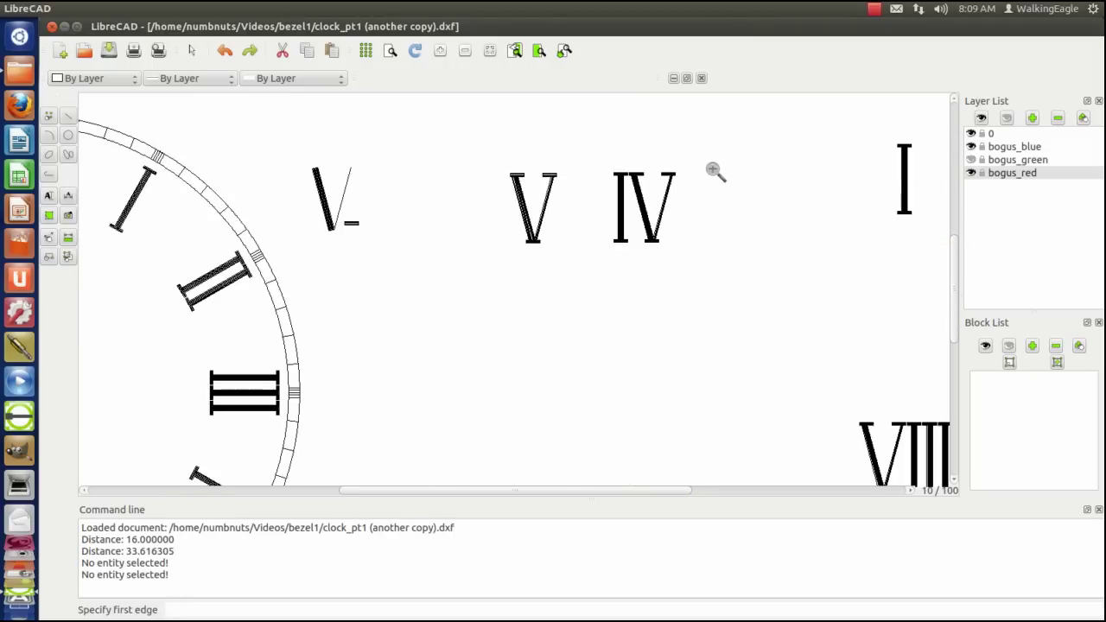
pyautogui.scroll(-3, 736, 170)
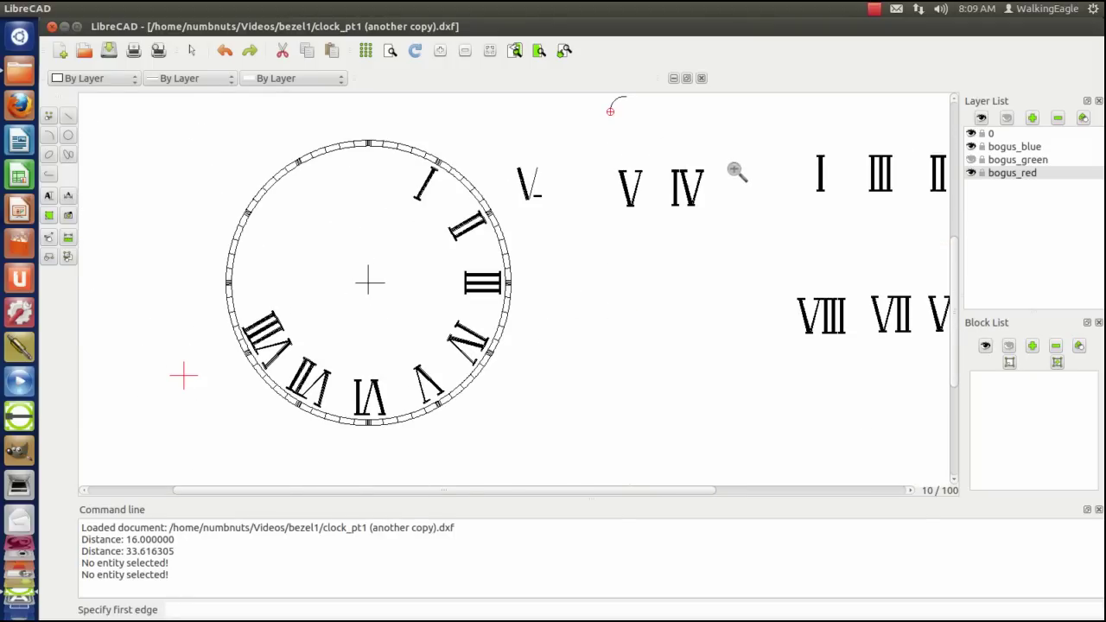
pyautogui.scroll(1, 736, 170)
pyautogui.scroll(-1, 736, 170)
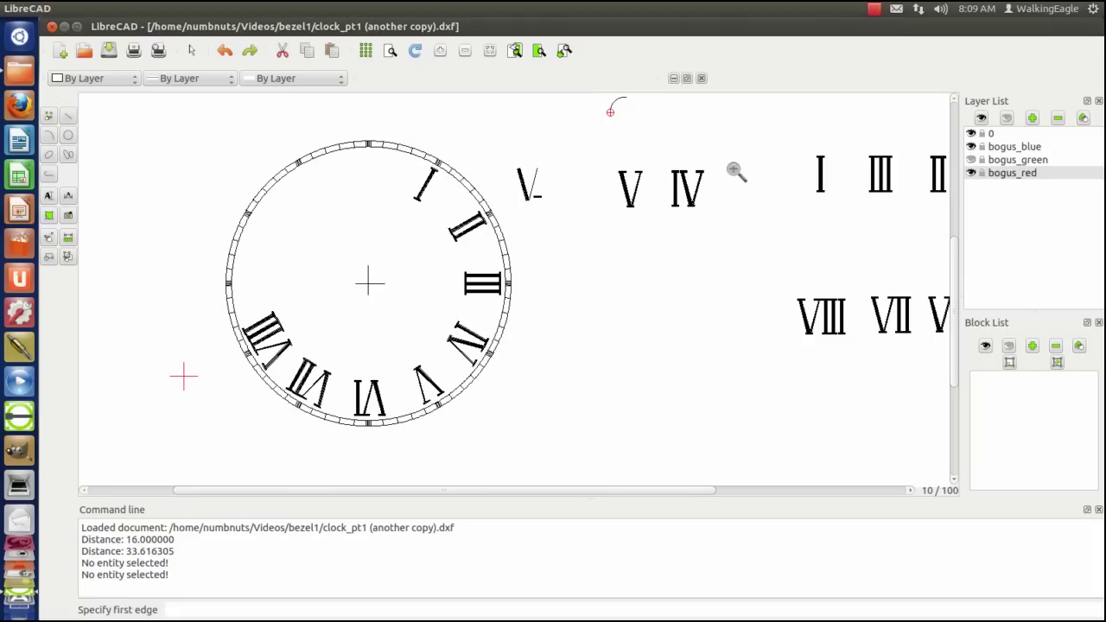